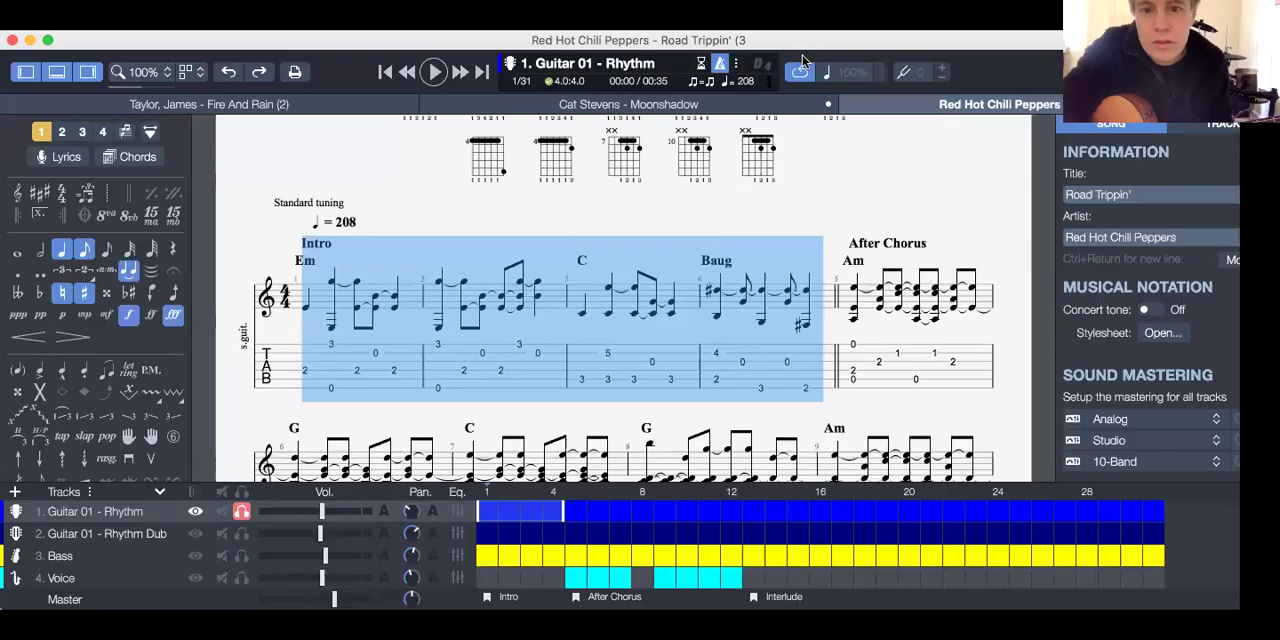
# Start playback of the Road Trippin' four-bar intro on the rhythm guitar track.
pyautogui.press('space')
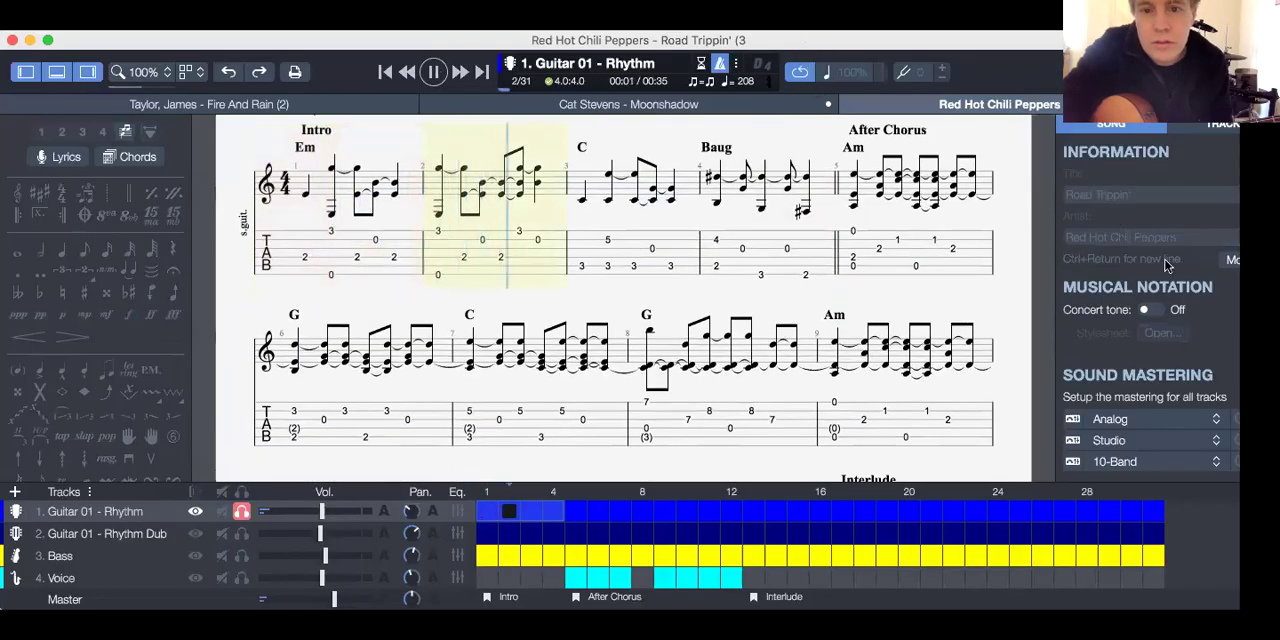
pyautogui.scroll(3, 843, 235)
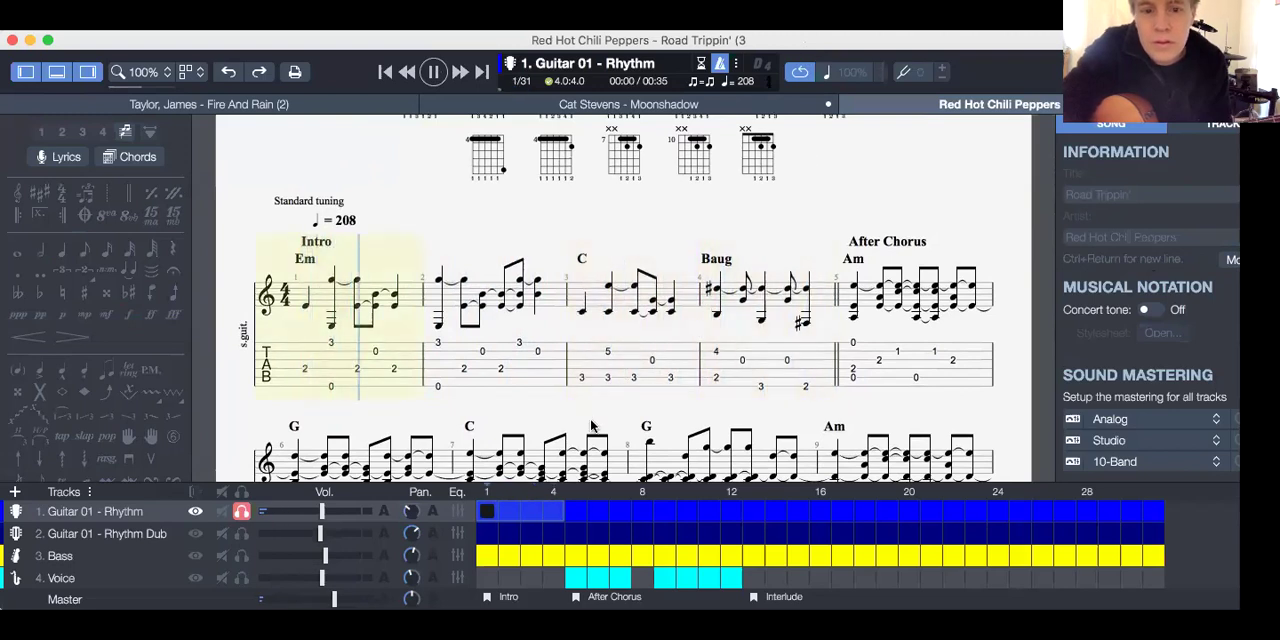
# Stop playback, set the playback speed to 60%, then select and play bars 1–4.
pyautogui.click(580, 380)
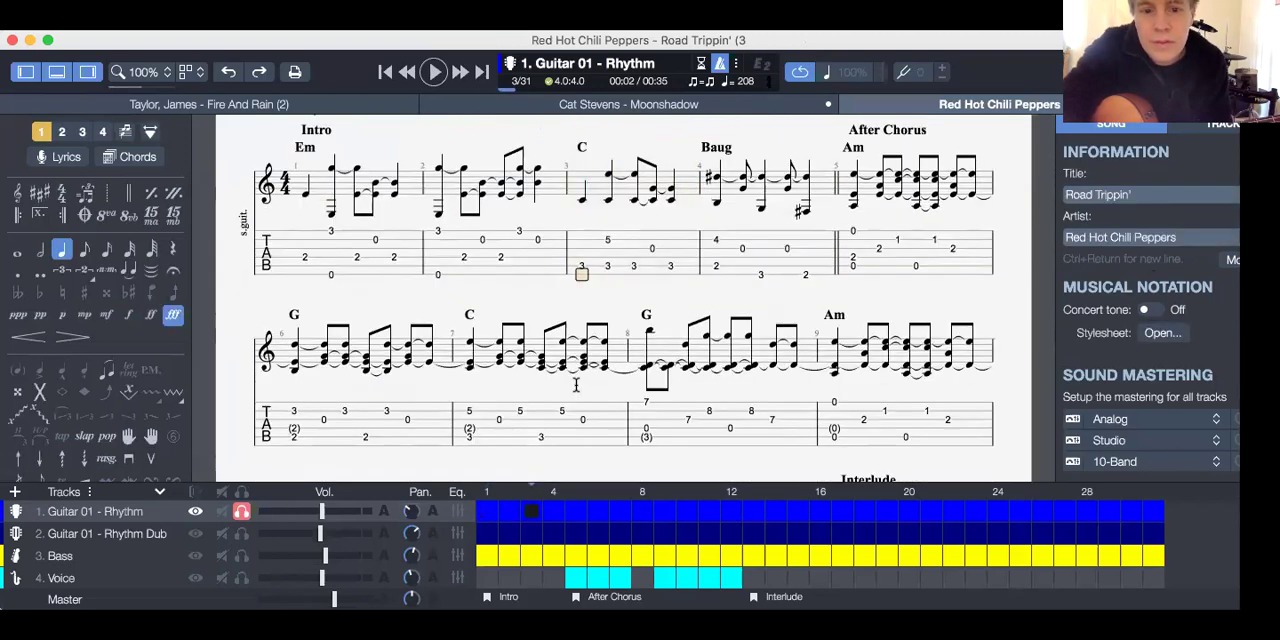
pyautogui.click(866, 76)
pyautogui.click(881, 73)
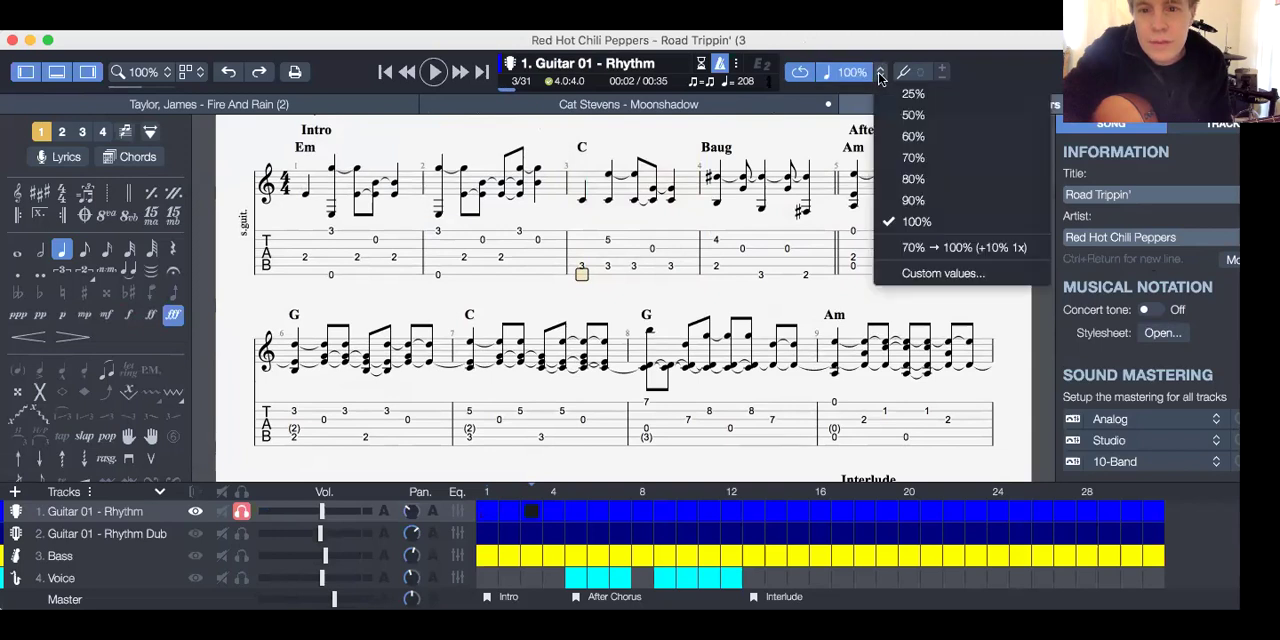
pyautogui.click(900, 131)
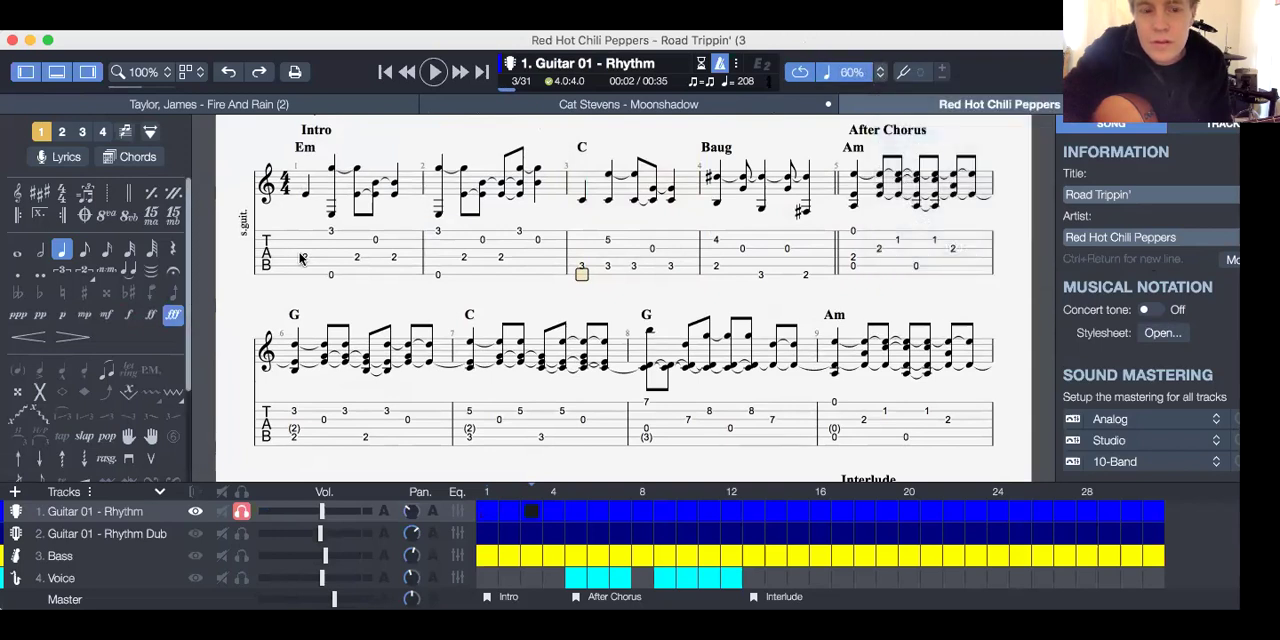
pyautogui.moveTo(300, 260); pyautogui.dragTo(803, 218)
pyautogui.press('space')
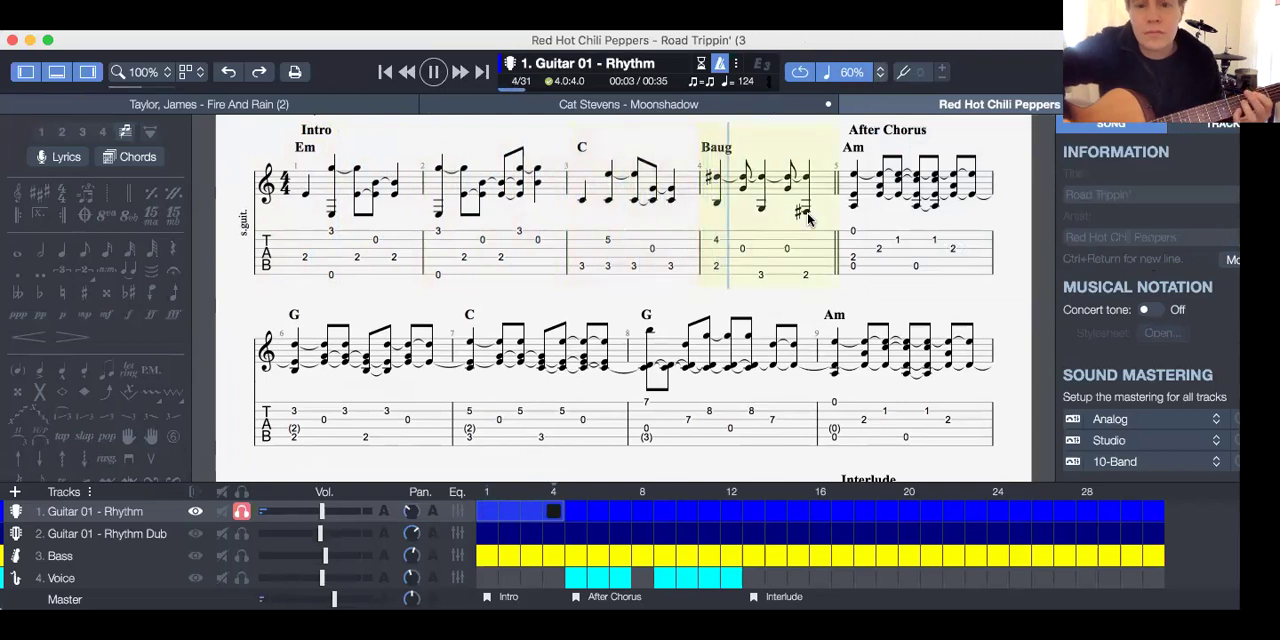
pyautogui.press('space')
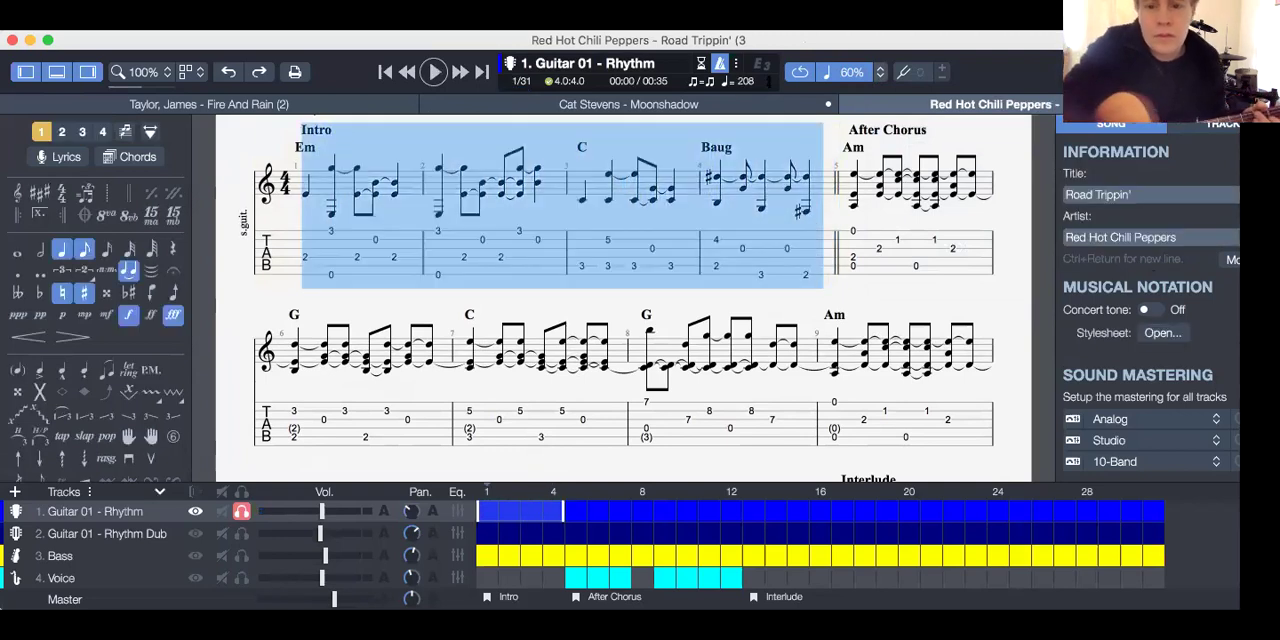